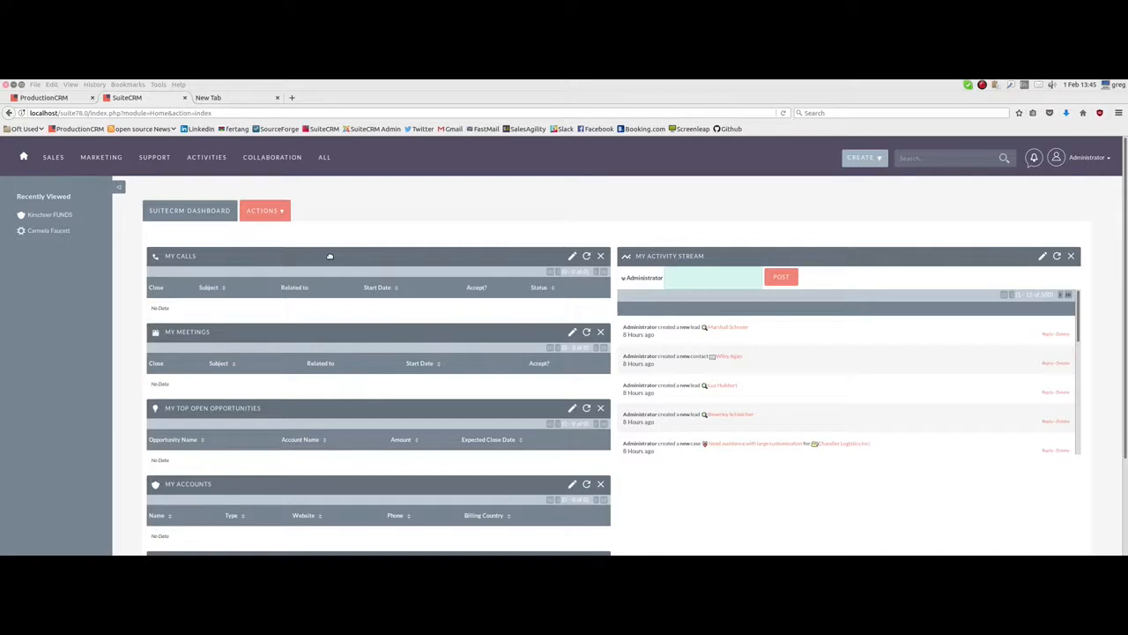
# Step: Start a new Spot in the Spots module, keeping Sales as its area for analysis
pyautogui.moveTo(291, 167)
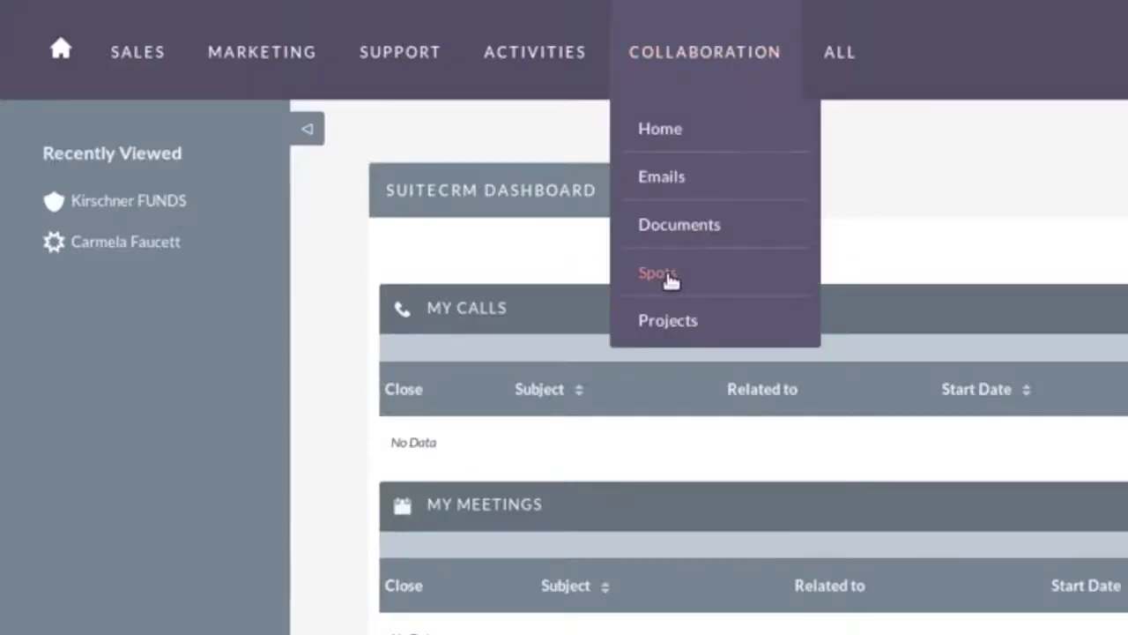
pyautogui.click(670, 275)
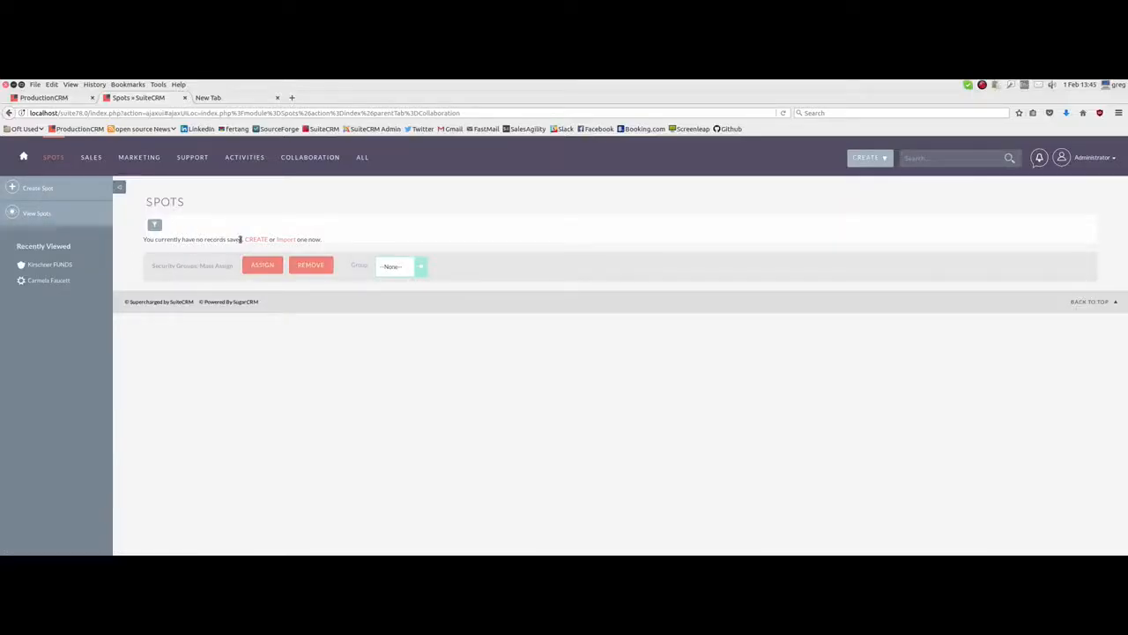
pyautogui.click(40, 190)
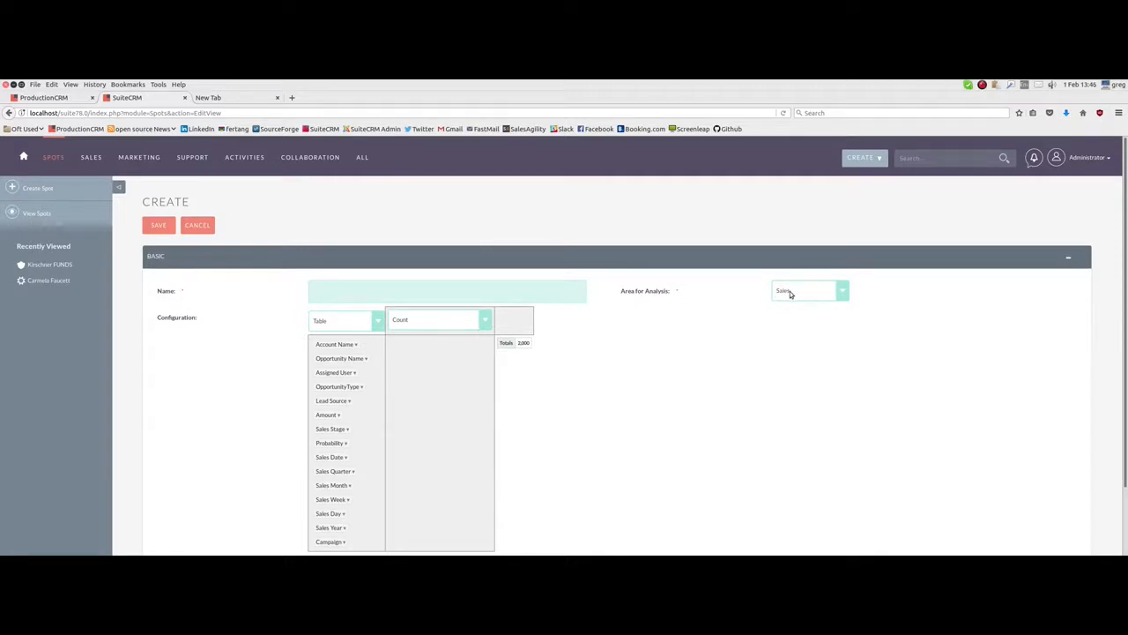
pyautogui.click(789, 293)
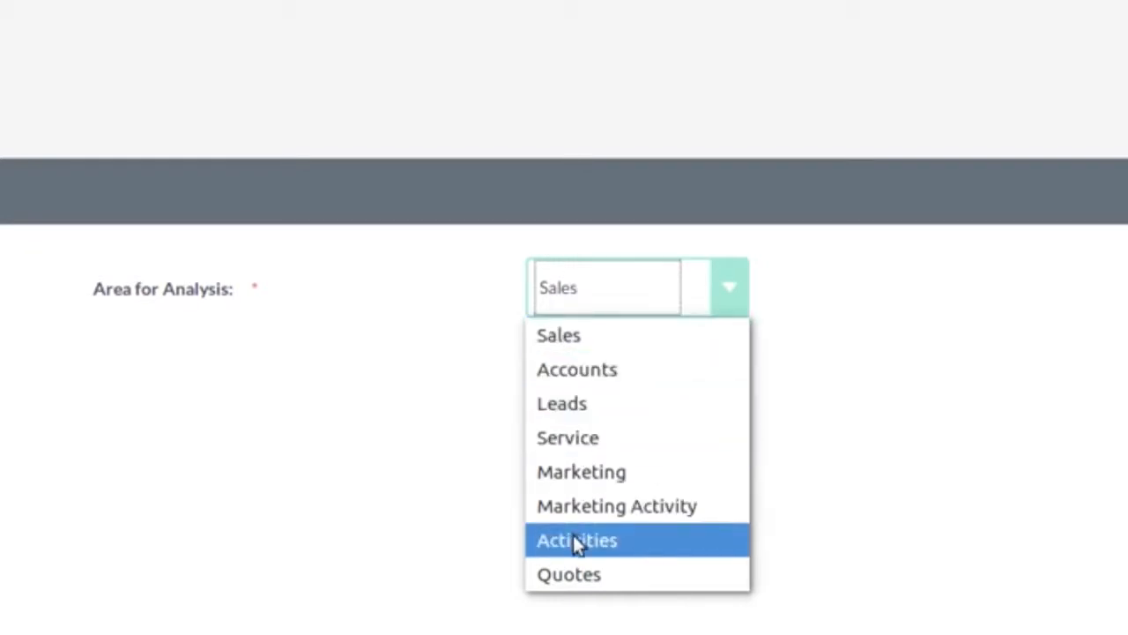
pyautogui.click(404, 340)
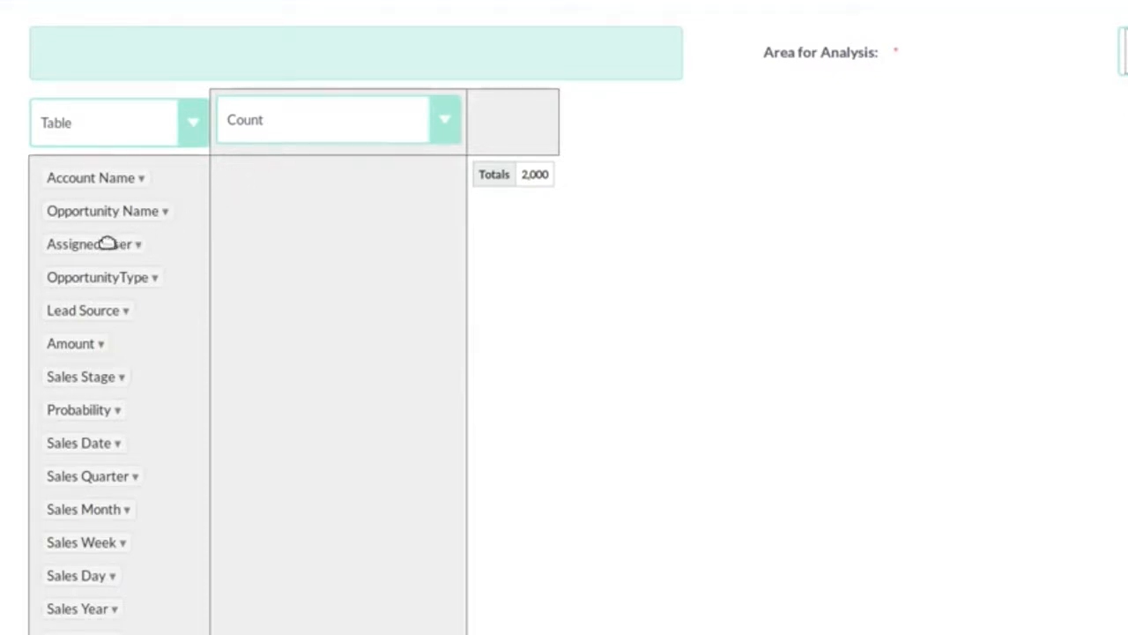
# Step: Lay out the pivot table with Assigned User as the column field and Sales Stage as the row field
pyautogui.moveTo(108, 244); pyautogui.dragTo(529, 124)
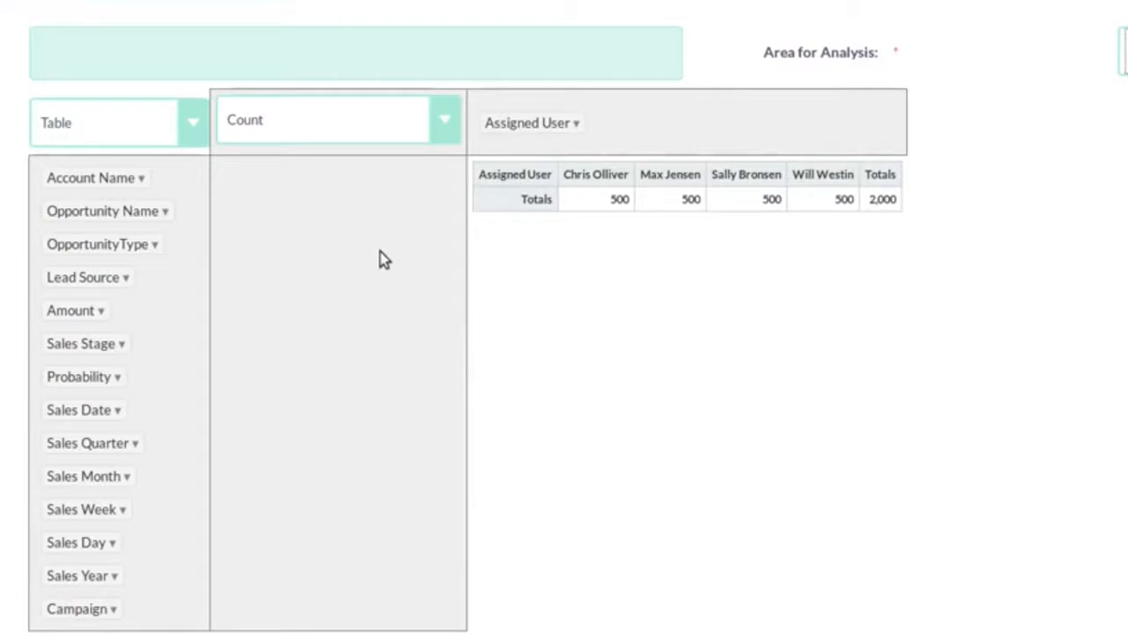
pyautogui.moveTo(78, 343); pyautogui.dragTo(290, 189)
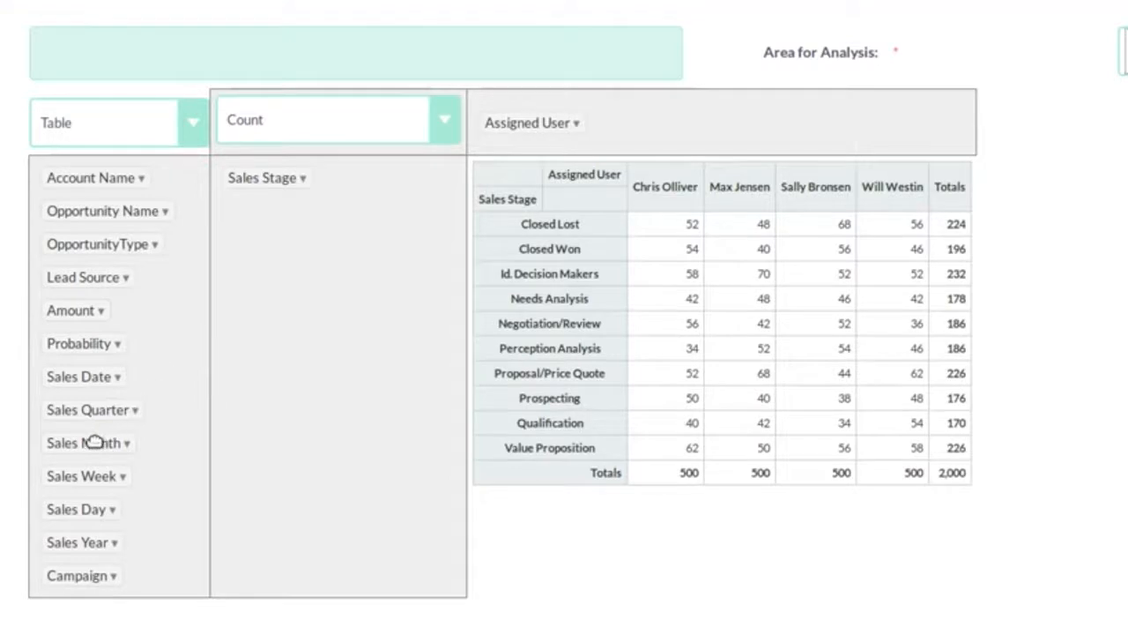
# Step: Add Sales Month as a second row field below Sales Stage and replace it with Sales Quarter
pyautogui.moveTo(94, 442); pyautogui.dragTo(265, 276)
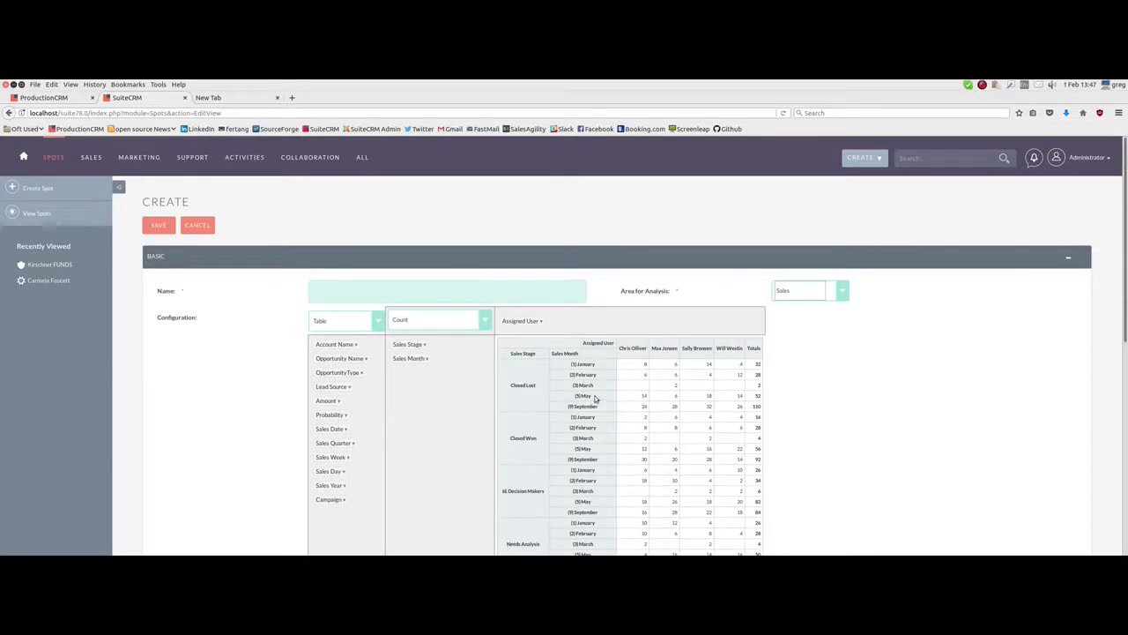
pyautogui.moveTo(423, 358); pyautogui.dragTo(348, 386)
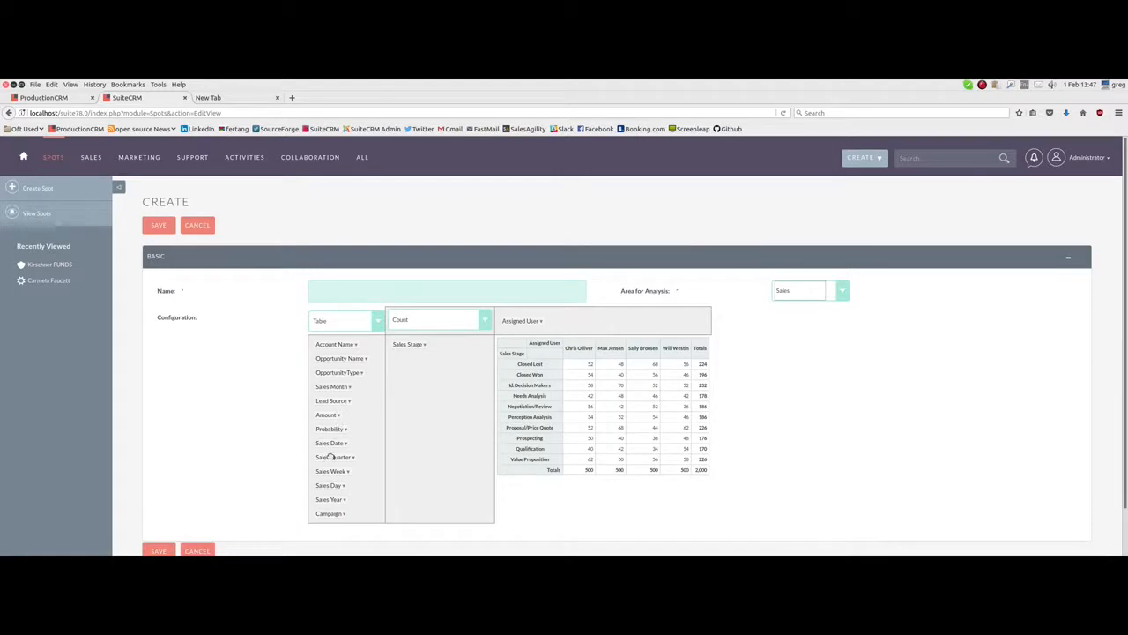
pyautogui.moveTo(330, 456); pyautogui.dragTo(414, 399)
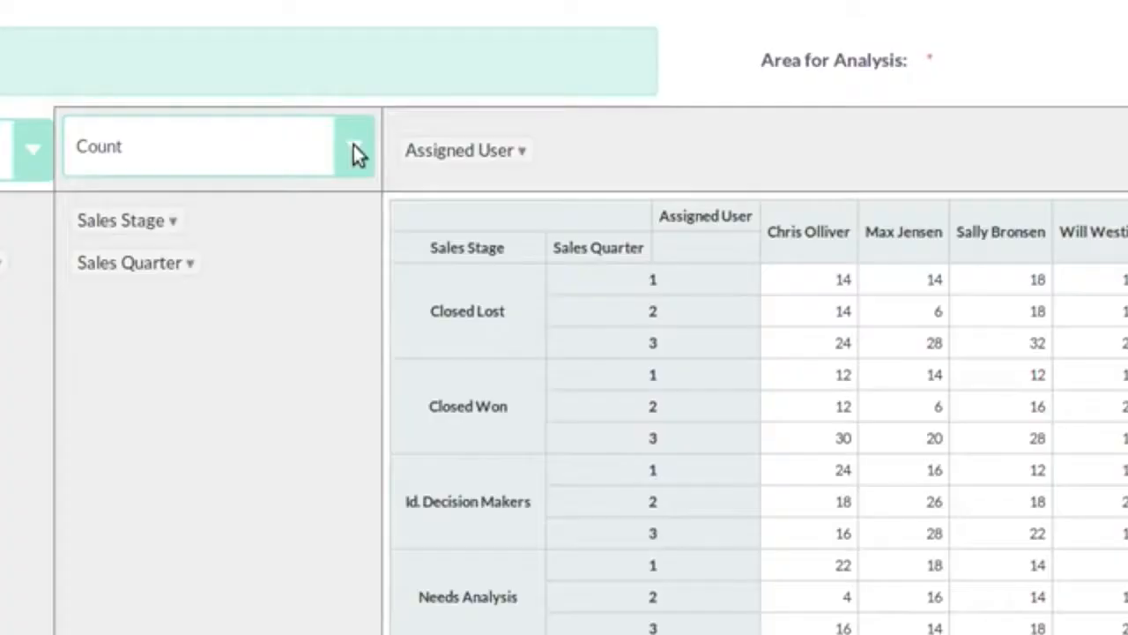
# Step: Set the table's aggregation to the Sum of Amount
pyautogui.click(485, 319)
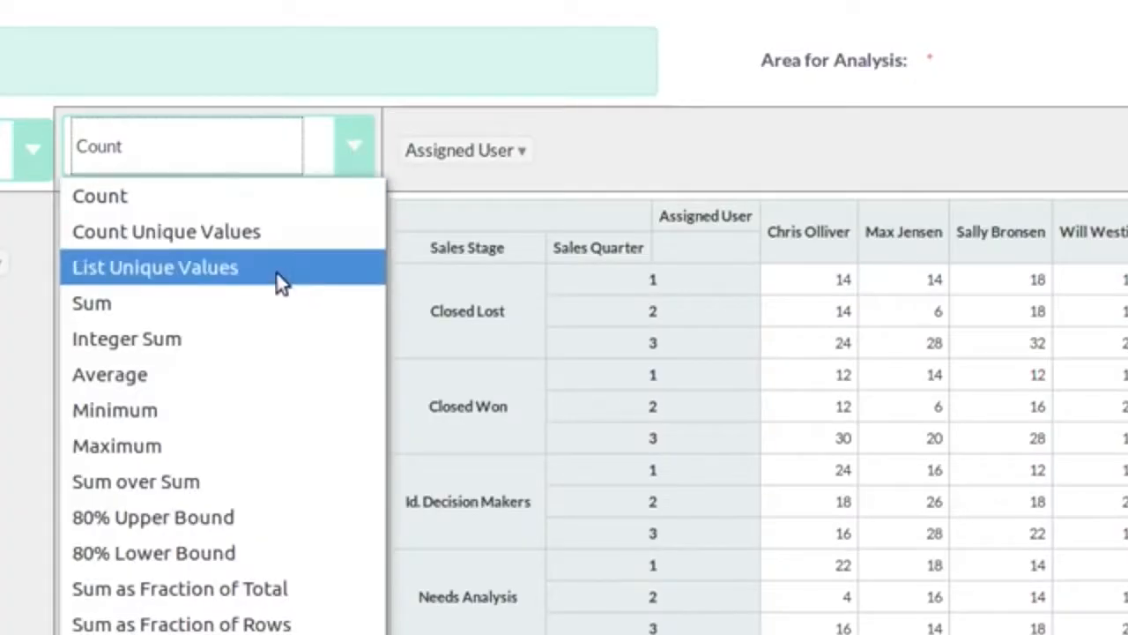
pyautogui.click(266, 302)
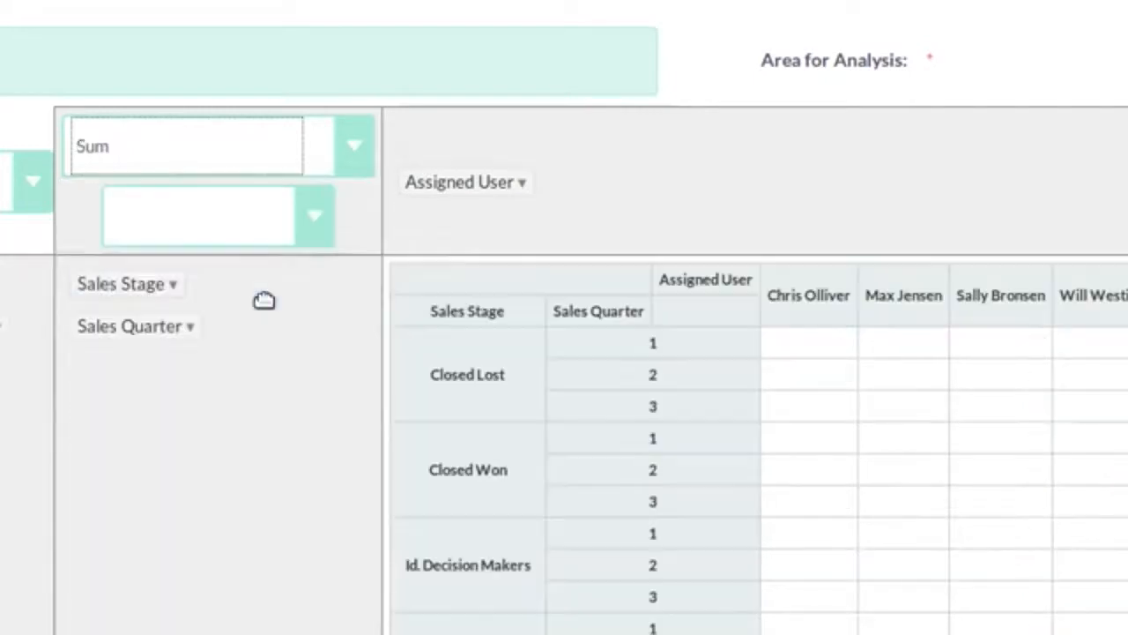
pyautogui.click(313, 220)
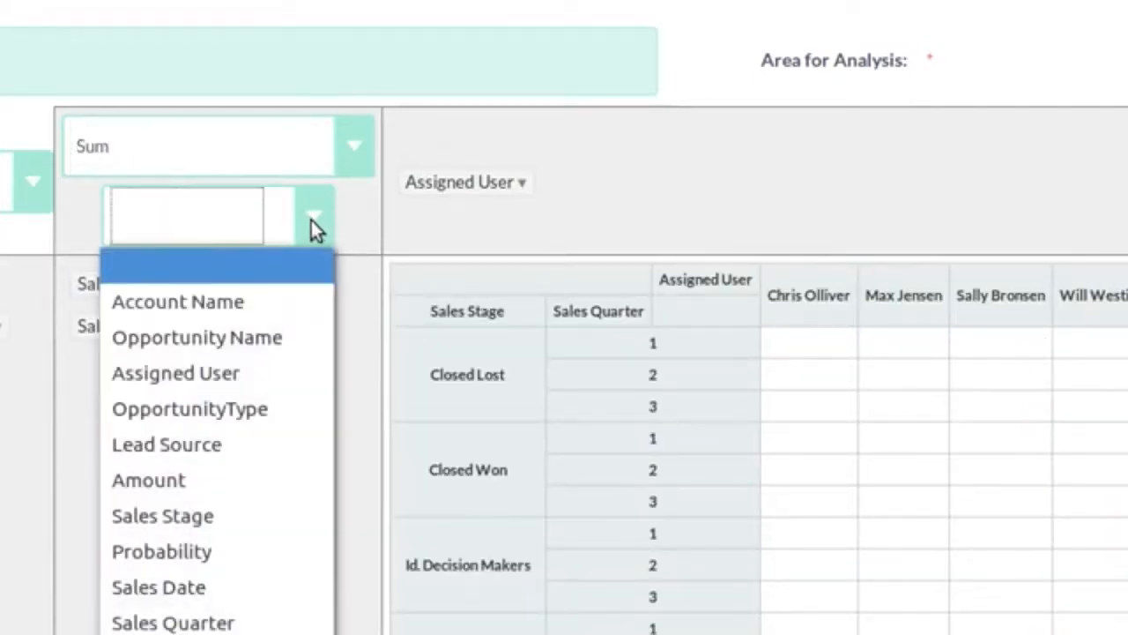
pyautogui.click(215, 473)
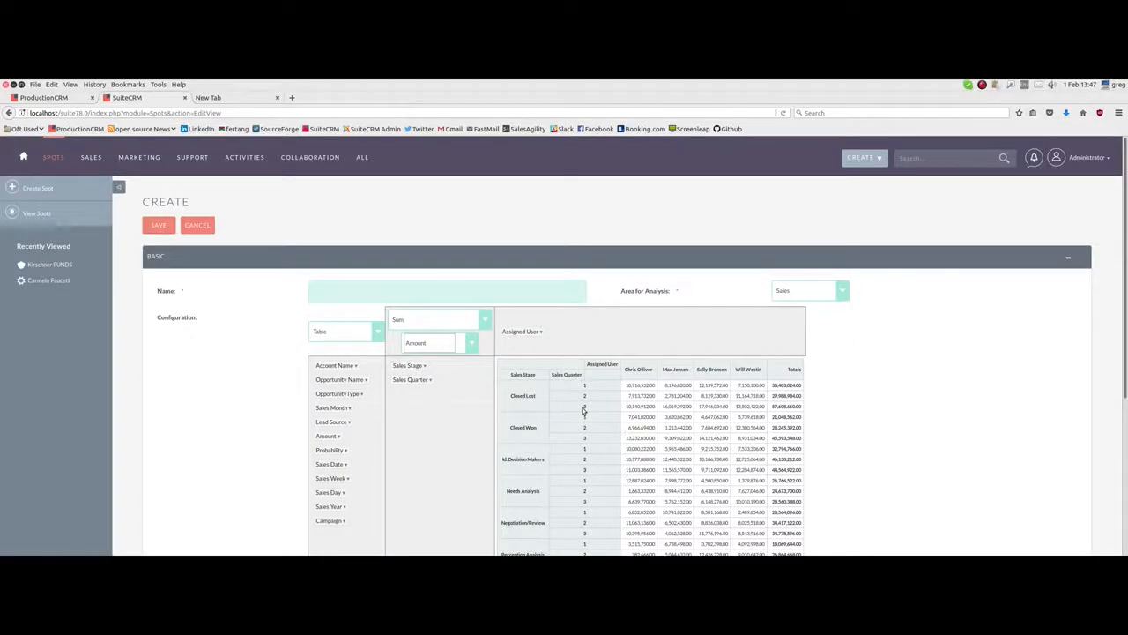
# Step: Display the pivot results as a Heatmap and look over the shaded amounts
pyautogui.click(380, 334)
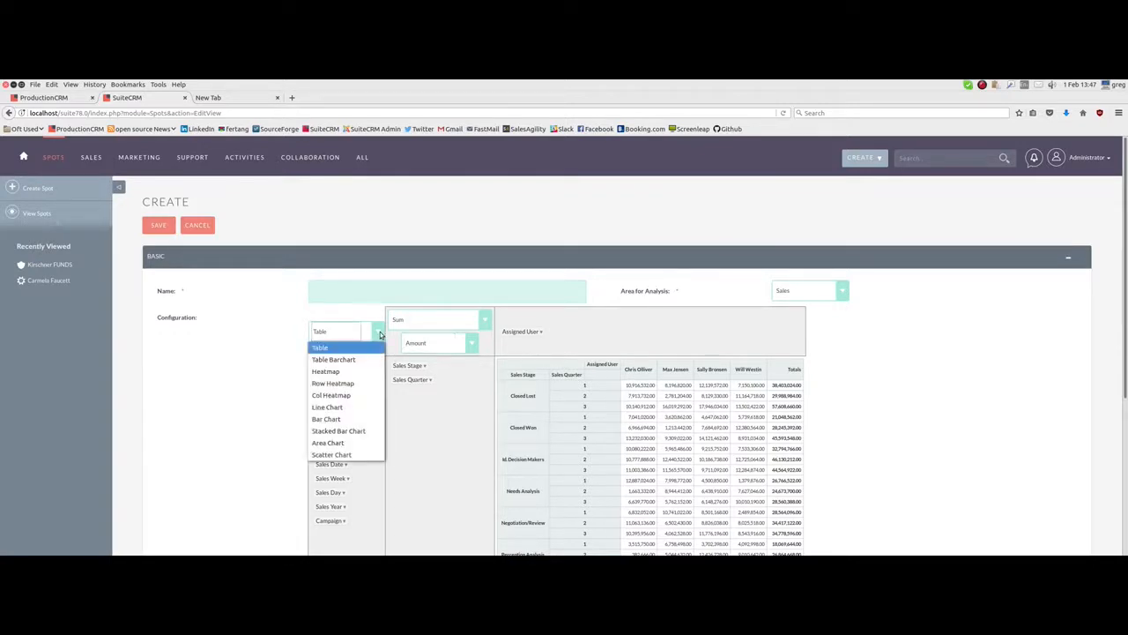
pyautogui.click(354, 374)
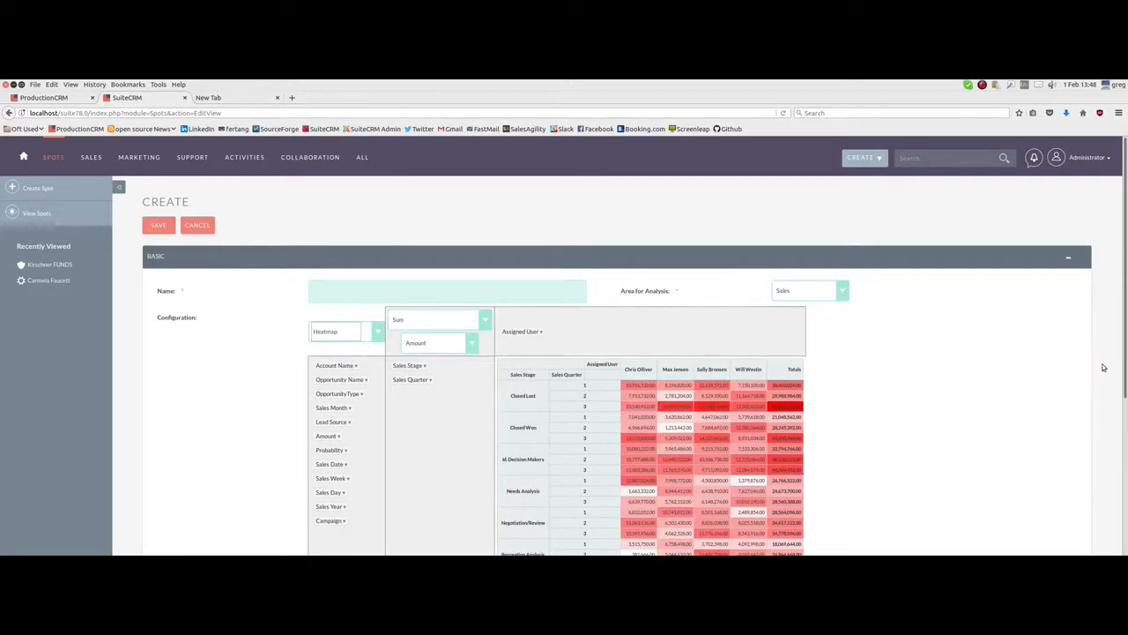
pyautogui.scroll(-1, 1124, 363)
pyautogui.moveTo(1126, 388)
pyautogui.mouseDown()
pyautogui.moveTo(1127, 417)
pyautogui.moveTo(1126, 383)
pyautogui.mouseUp()
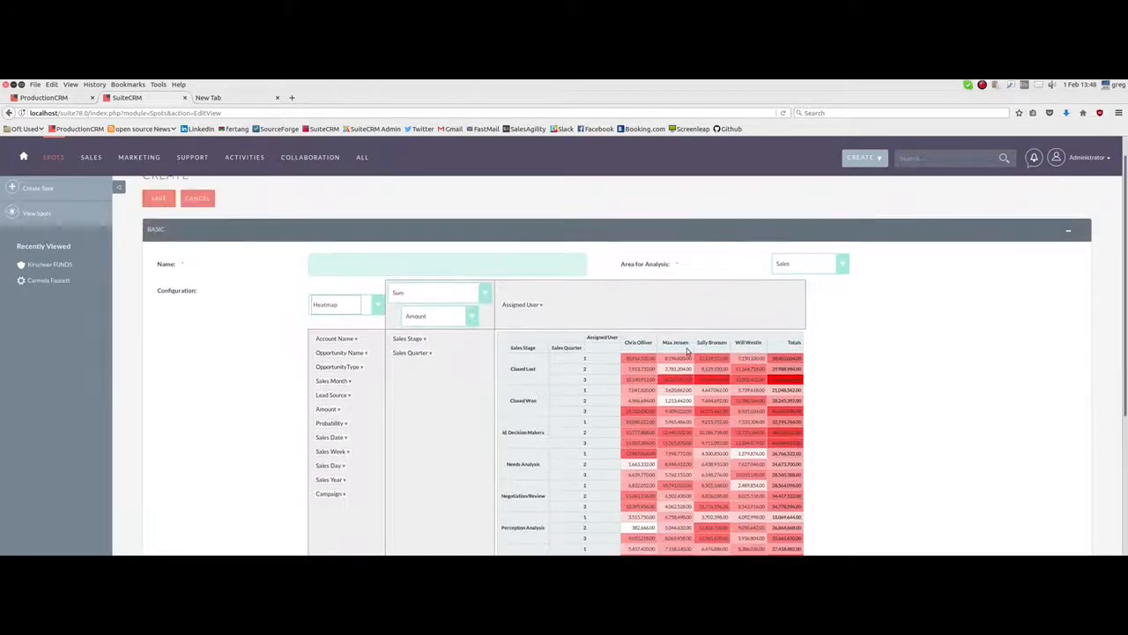
# Step: Set the output type to Bar Chart and look over the whole chart with its legend
pyautogui.click(380, 307)
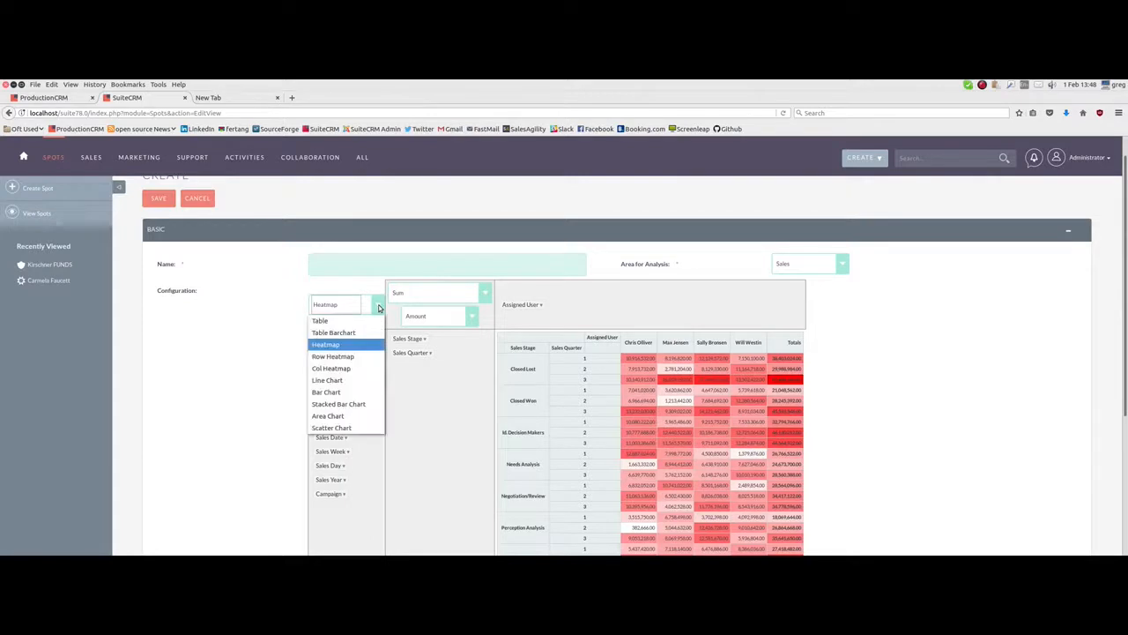
pyautogui.click(340, 391)
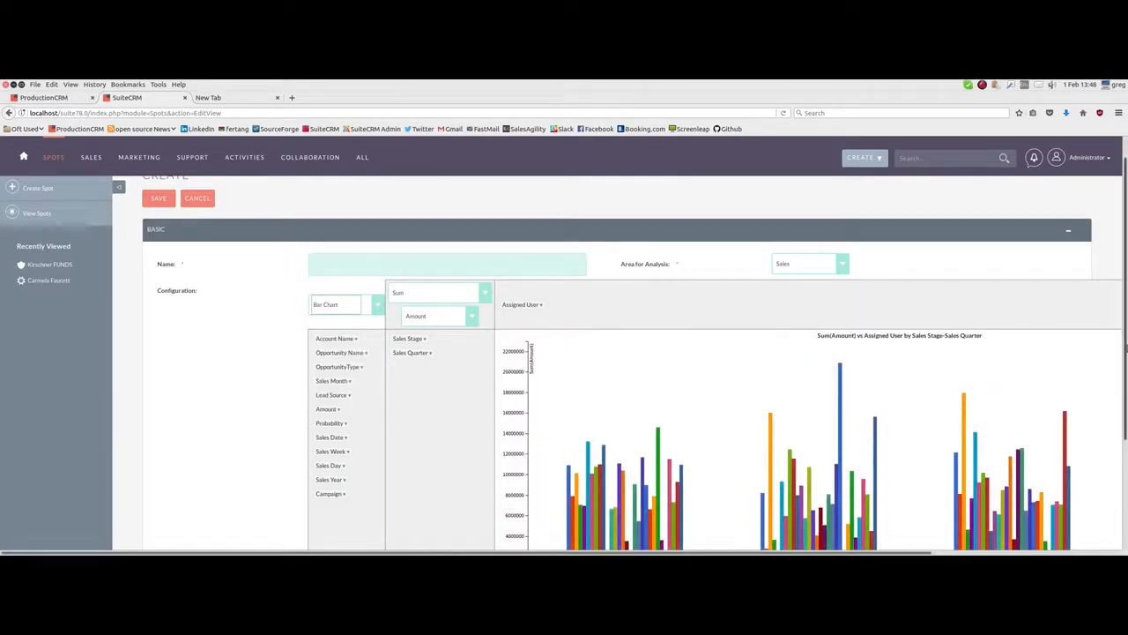
pyautogui.moveTo(1124, 347); pyautogui.dragTo(1125, 420)
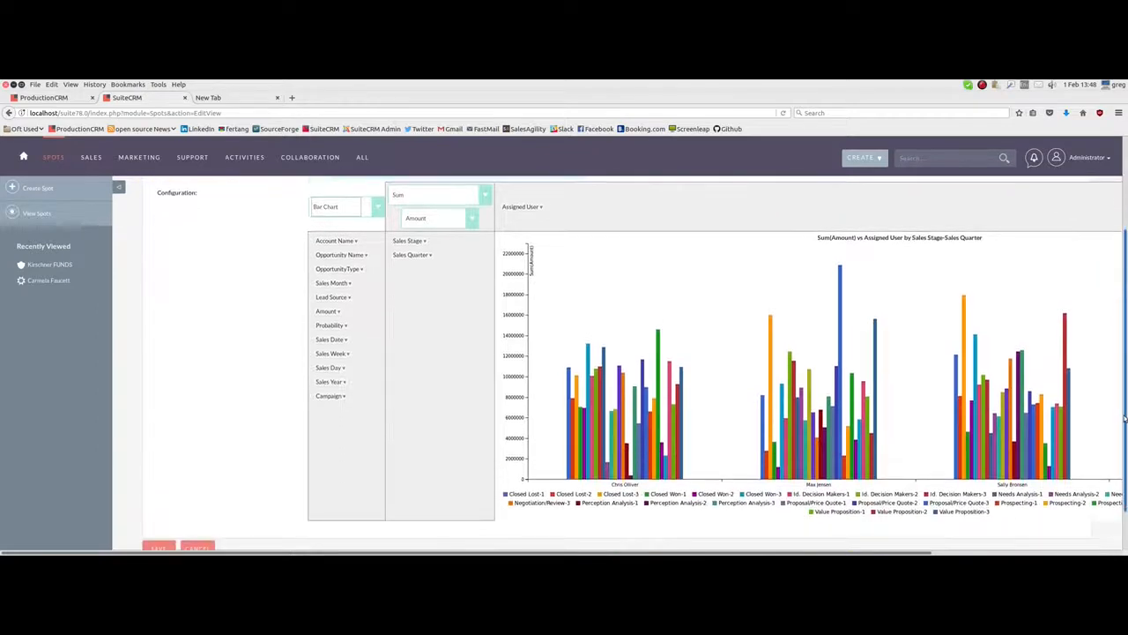
pyautogui.scroll(3, 1125, 420)
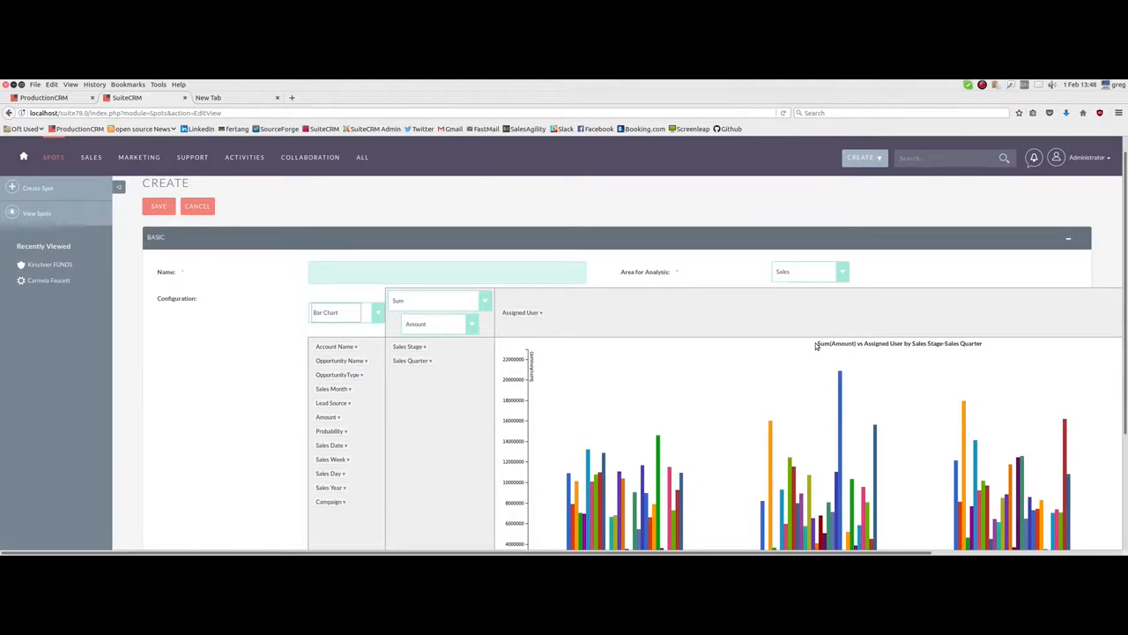
# Step: Filter the Assigned User field so that only the last listed user is included in the chart
pyautogui.click(542, 314)
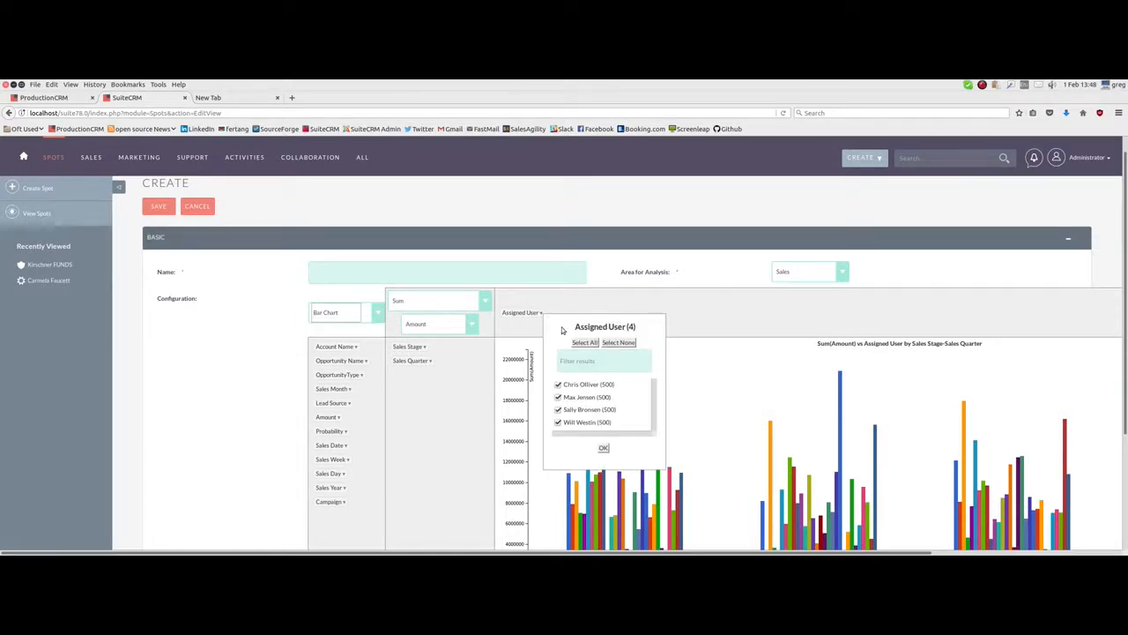
pyautogui.click(609, 344)
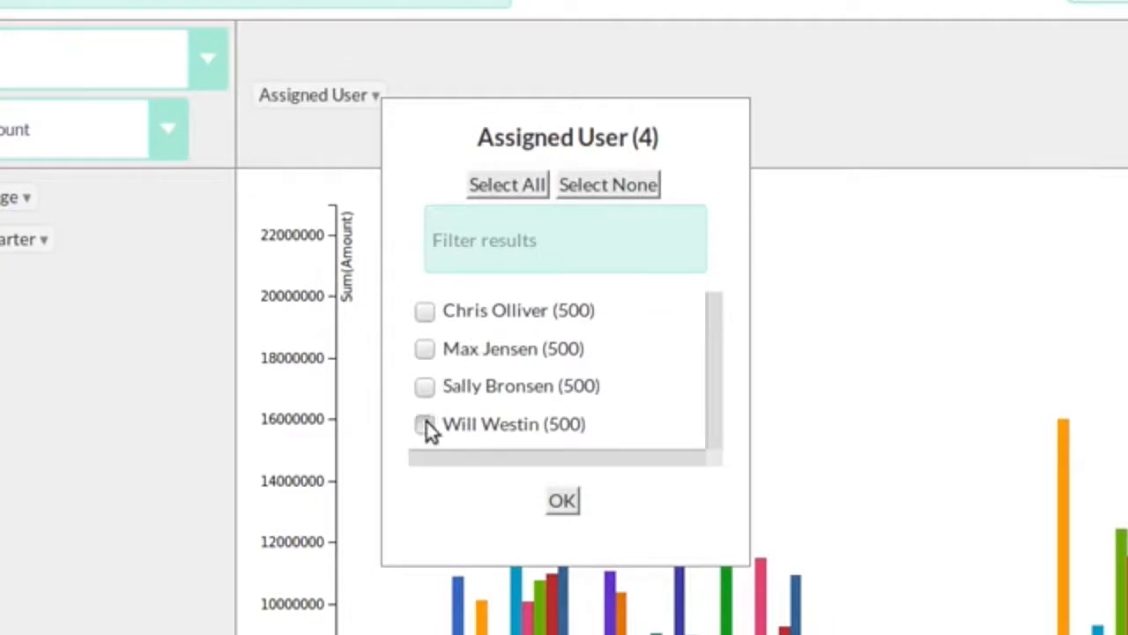
pyautogui.click(426, 425)
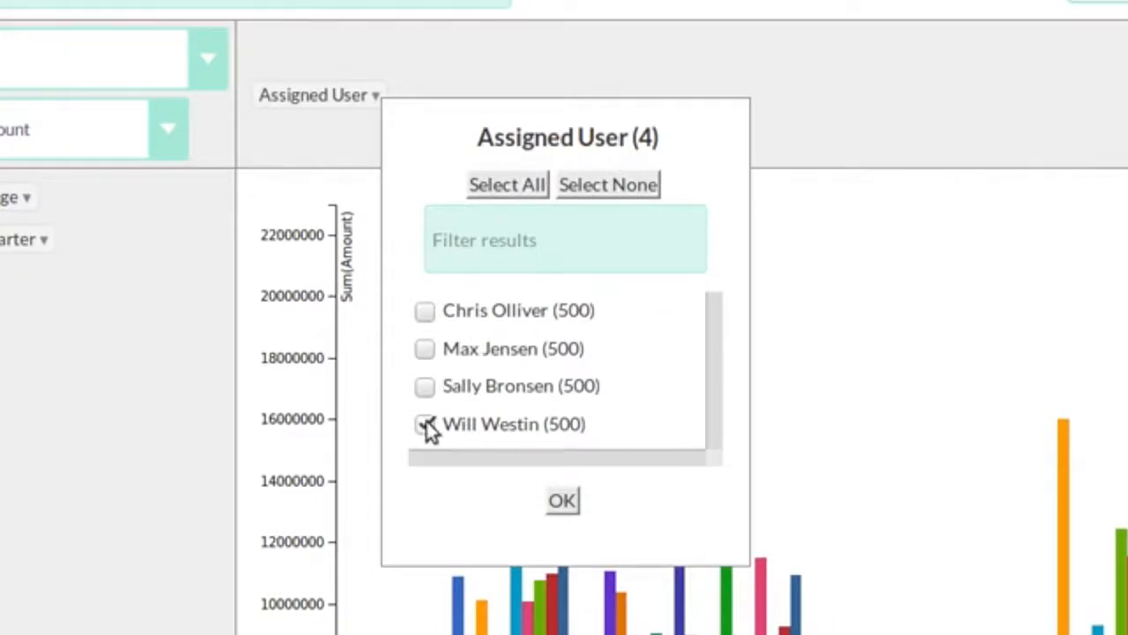
pyautogui.click(565, 502)
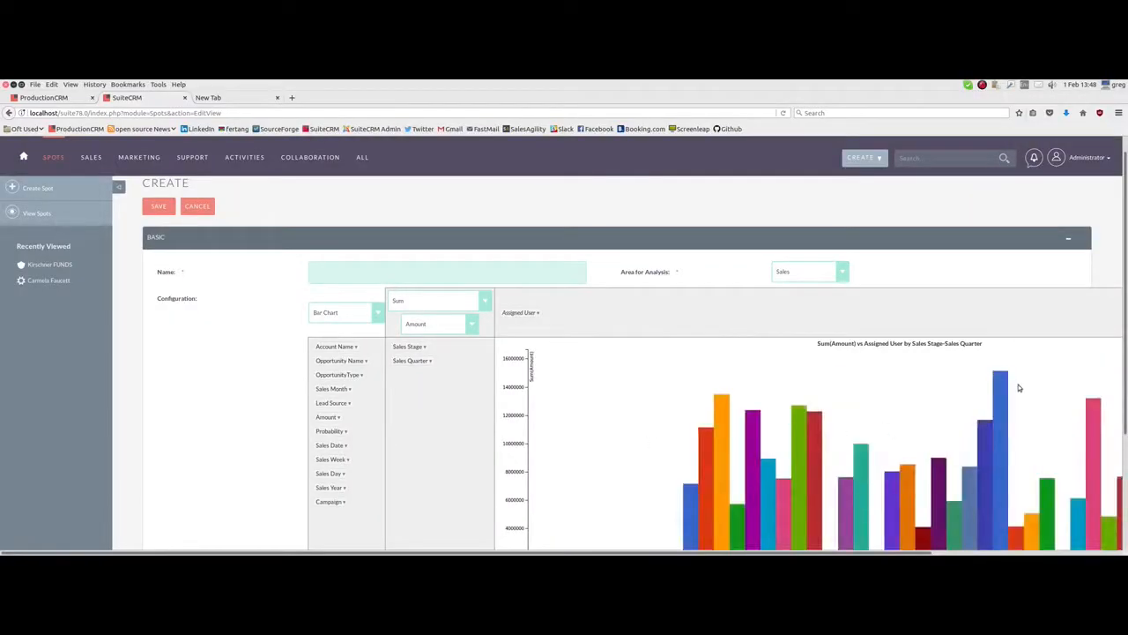
# Step: Filter the Sales Quarter field to quarter 1 only and review the resulting chart
pyautogui.moveTo(1125, 358); pyautogui.dragTo(1122, 414)
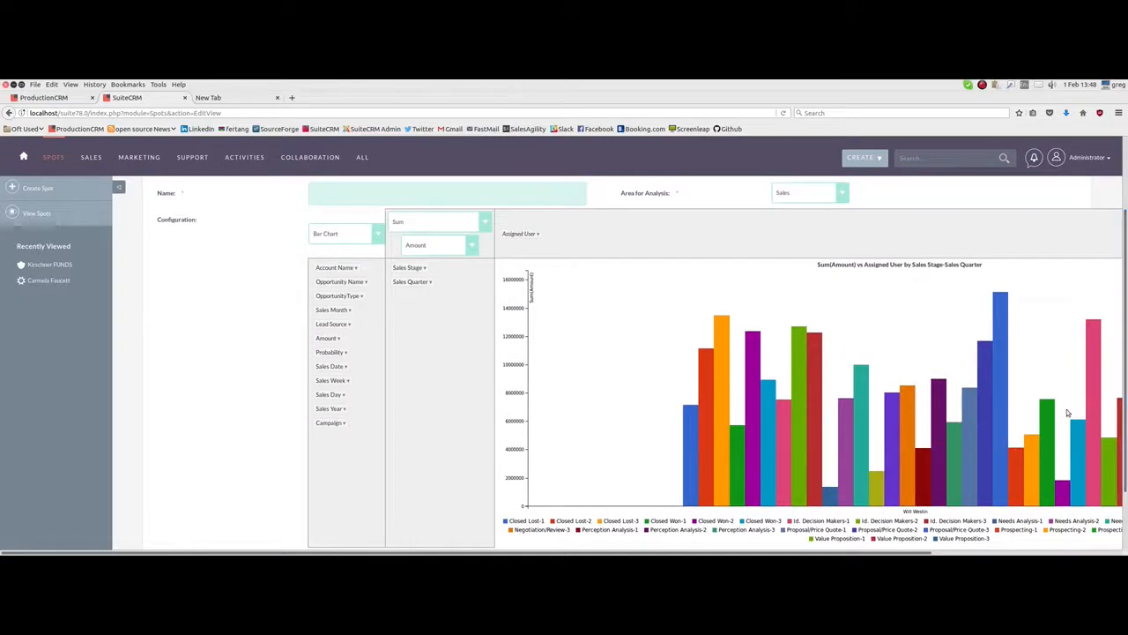
pyautogui.click(429, 282)
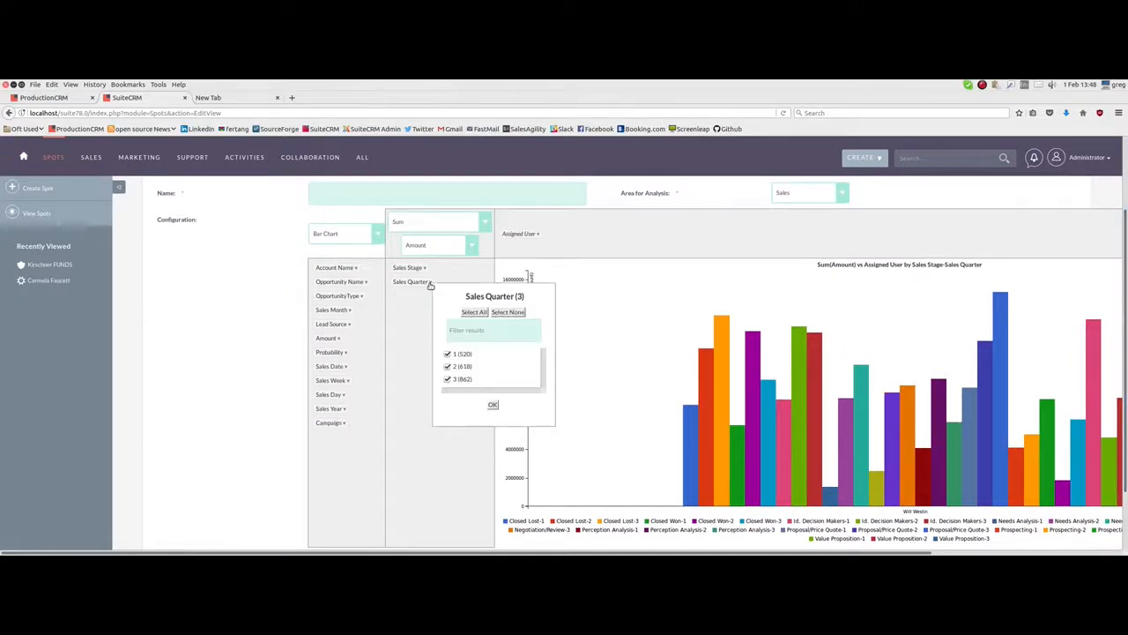
pyautogui.click(508, 312)
pyautogui.click(447, 355)
pyautogui.click(493, 405)
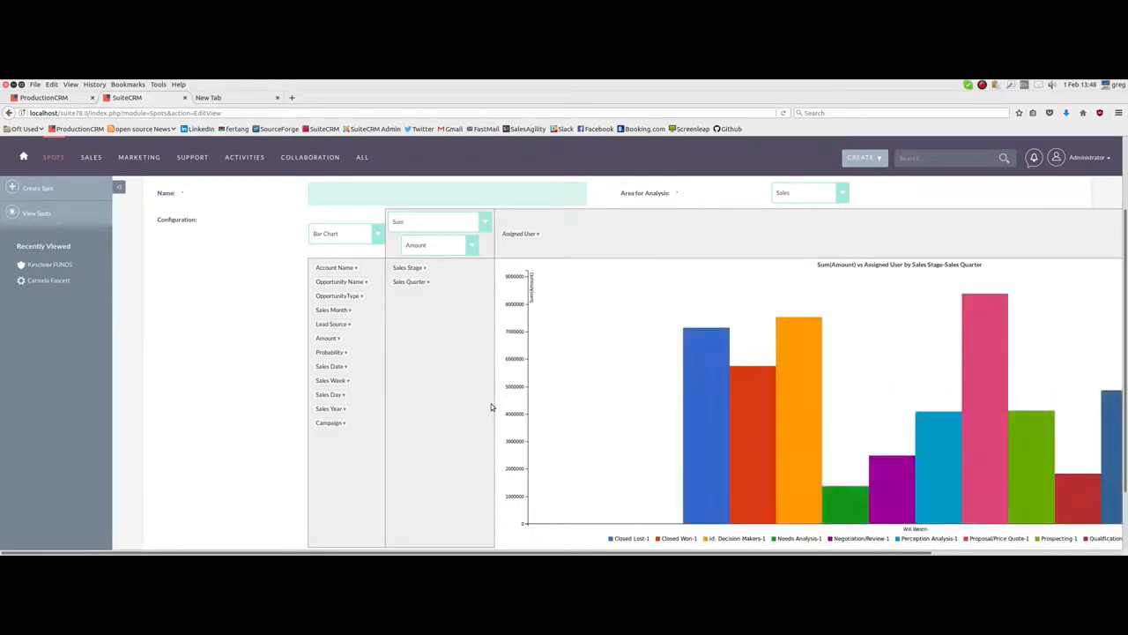
pyautogui.moveTo(624, 554); pyautogui.dragTo(677, 553)
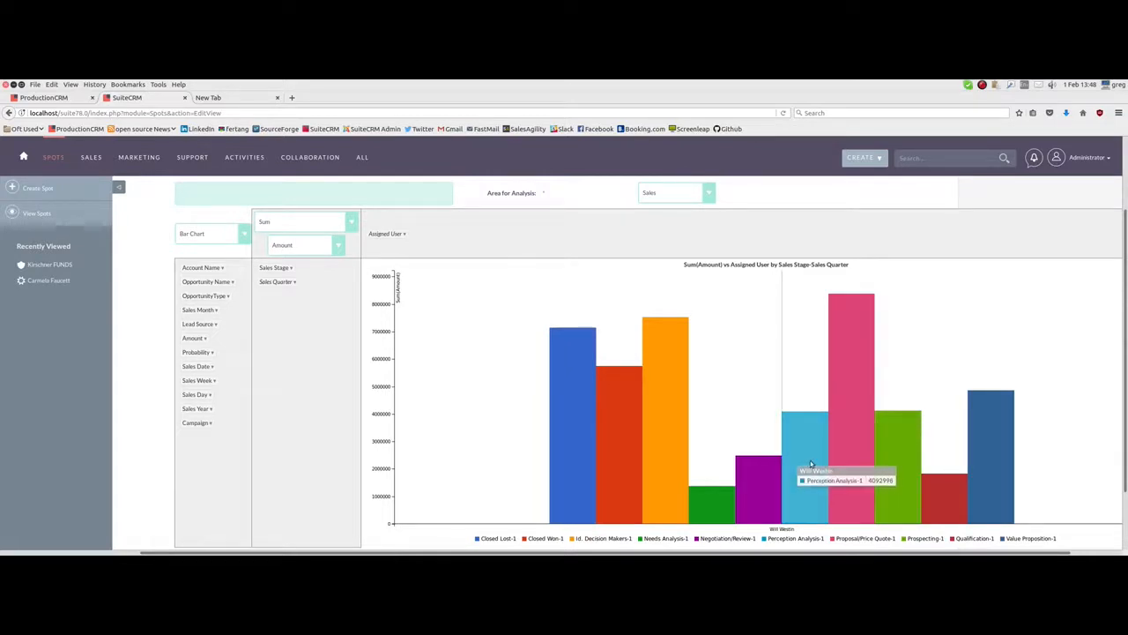
# Step: Name the Spot "Quarter 1 for" followed by the selected user's first name and save it
pyautogui.click(325, 193)
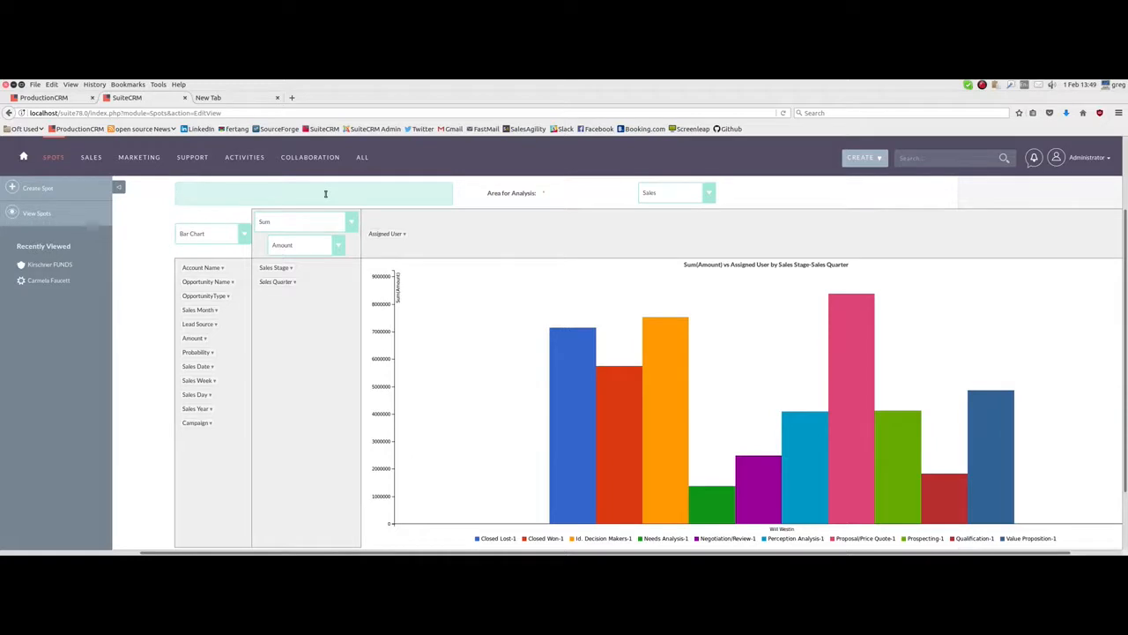
pyautogui.write('Quarter 1 for Will')
pyautogui.moveTo(1126, 220); pyautogui.dragTo(1127, 157)
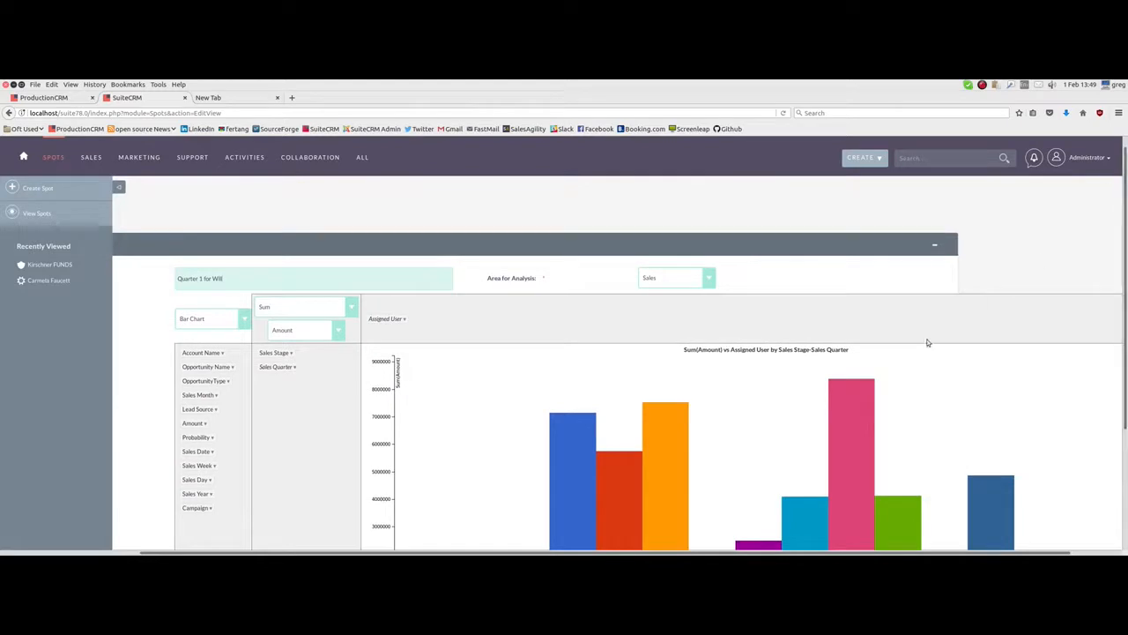
pyautogui.moveTo(660, 554); pyautogui.dragTo(496, 543)
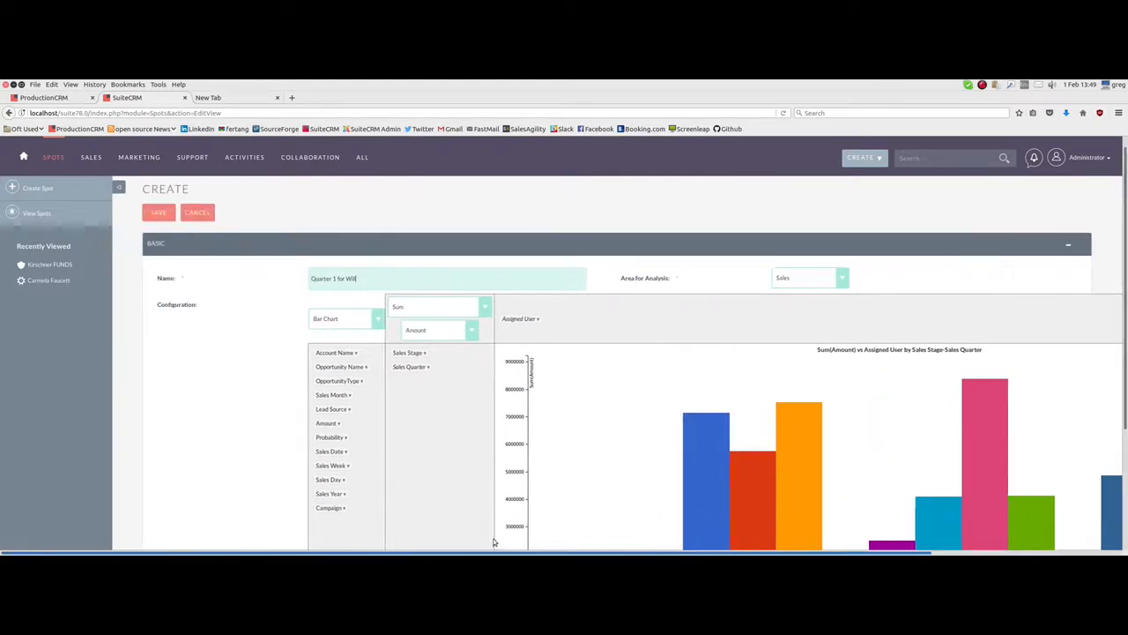
pyautogui.click(159, 213)
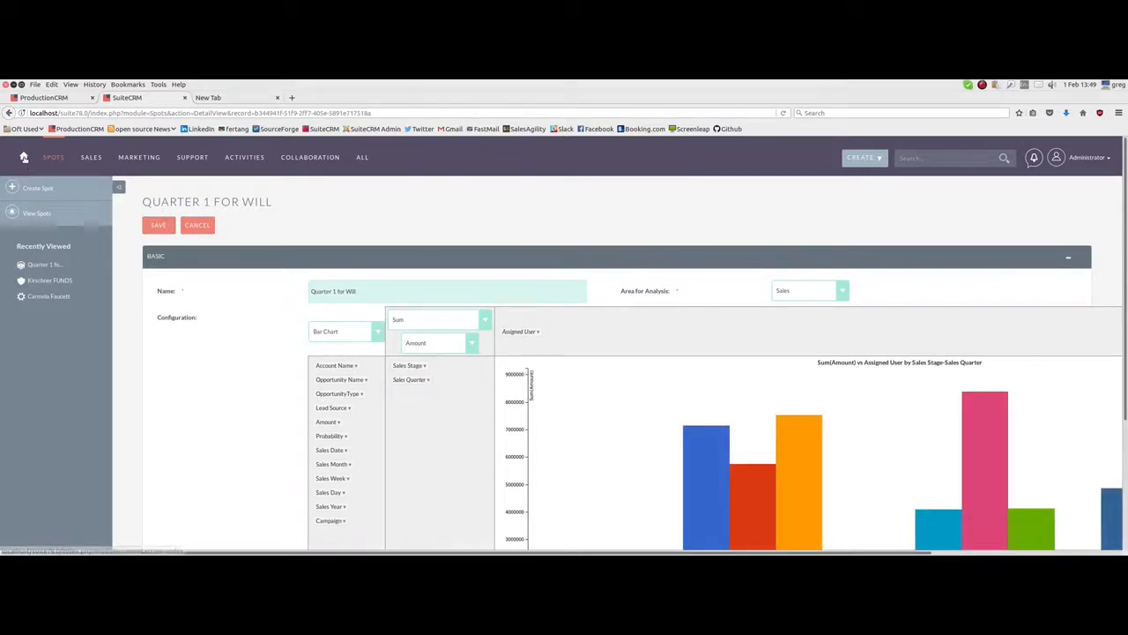
# Step: Return to the home dashboard and add a Spots dashlet from the tools category
pyautogui.click(23, 156)
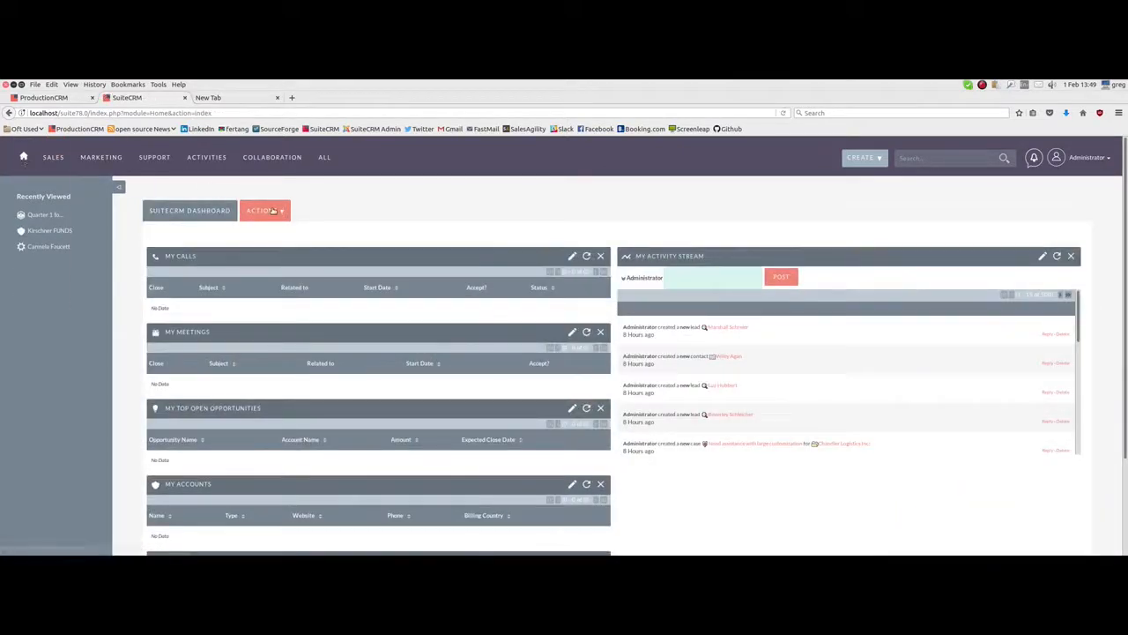
pyautogui.click(273, 211)
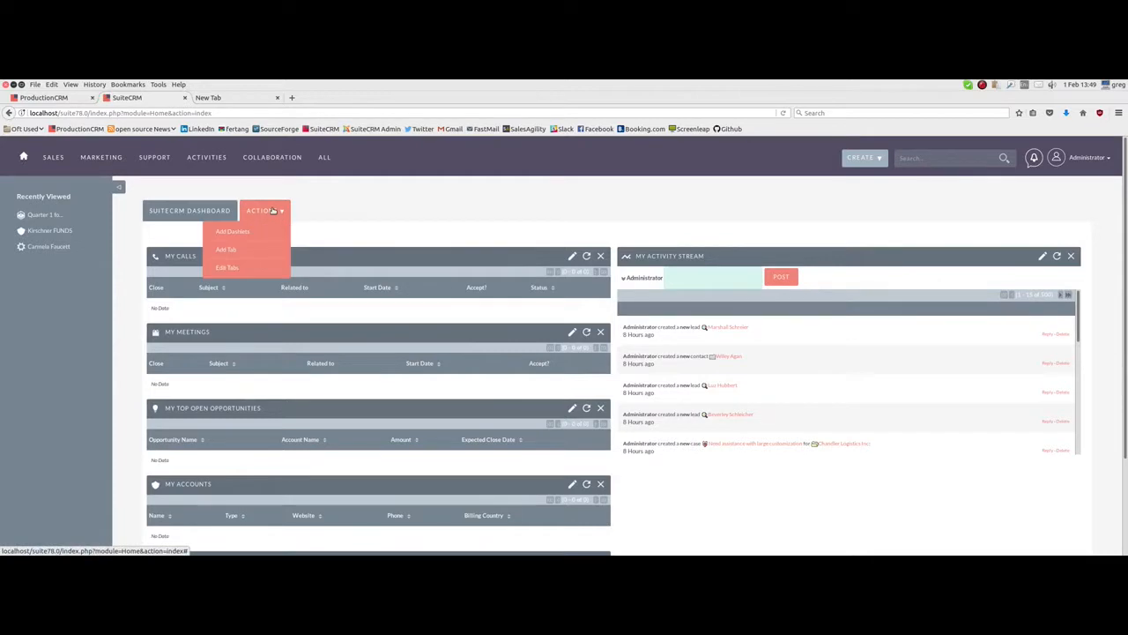
pyautogui.click(234, 231)
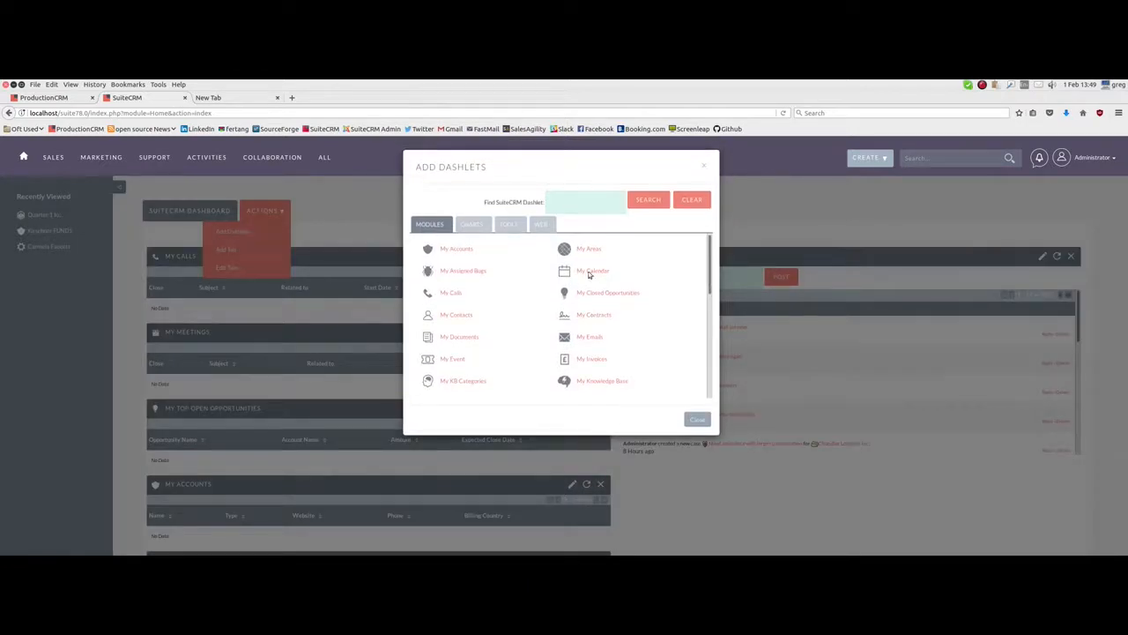
pyautogui.click(506, 224)
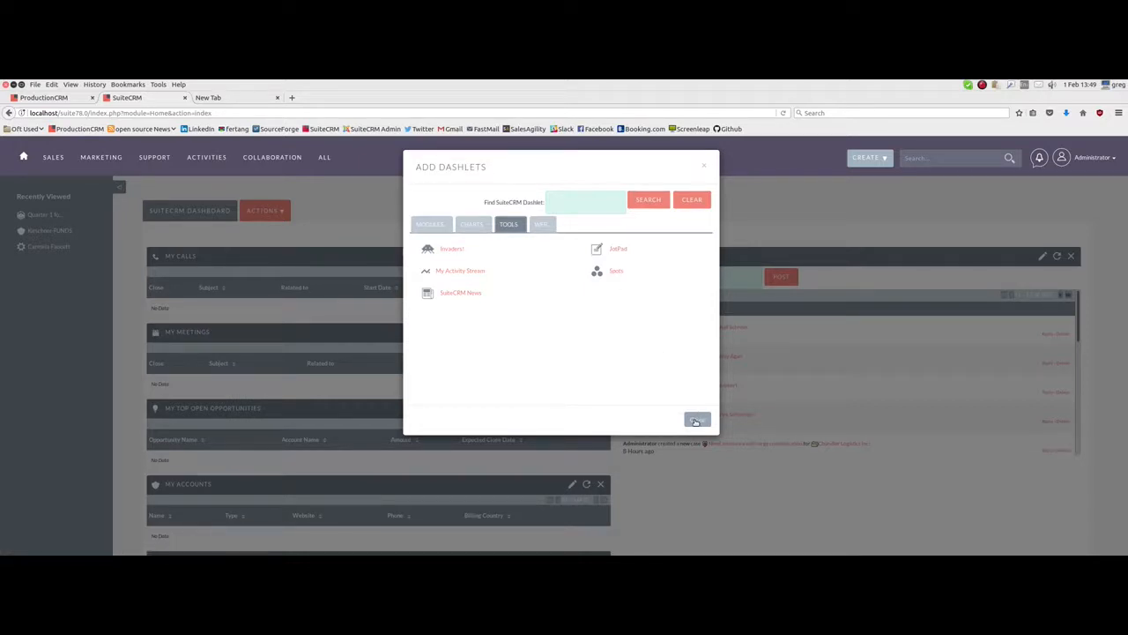
pyautogui.click(696, 421)
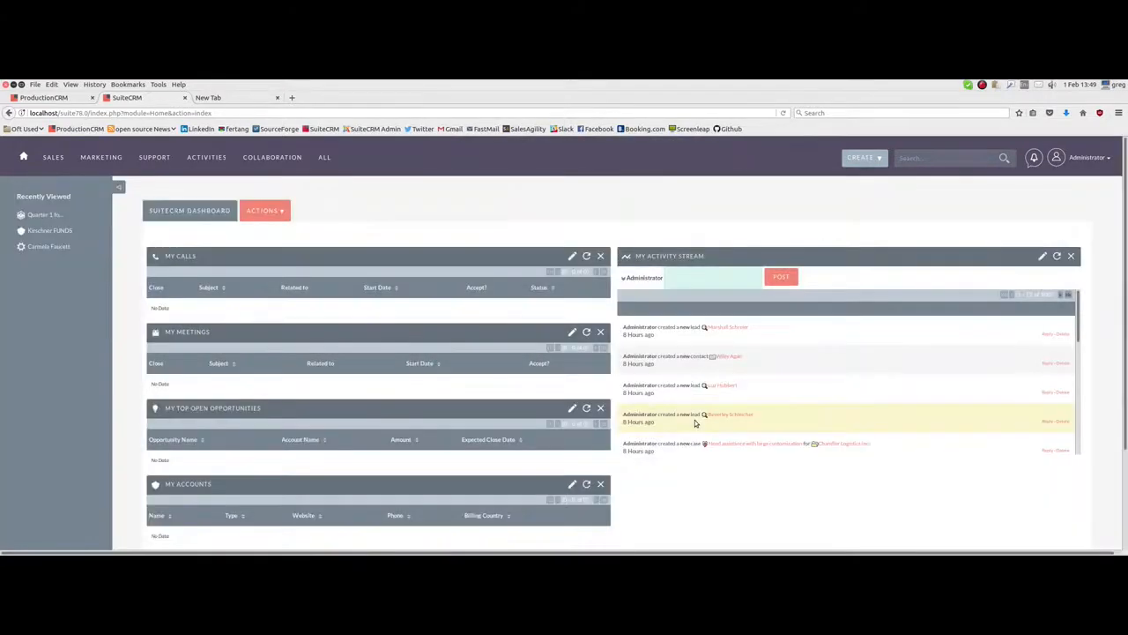